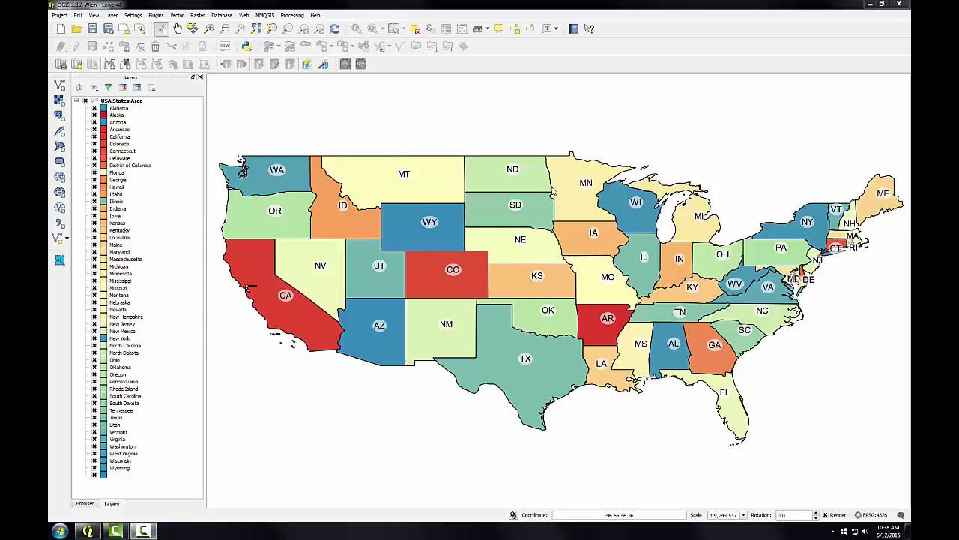
Inspect the USA States Area layer's general information and CRS in its properties.
{"action": "left_click", "coordinate": [131, 102]}
{"action": "double_click", "coordinate": [131, 102]}
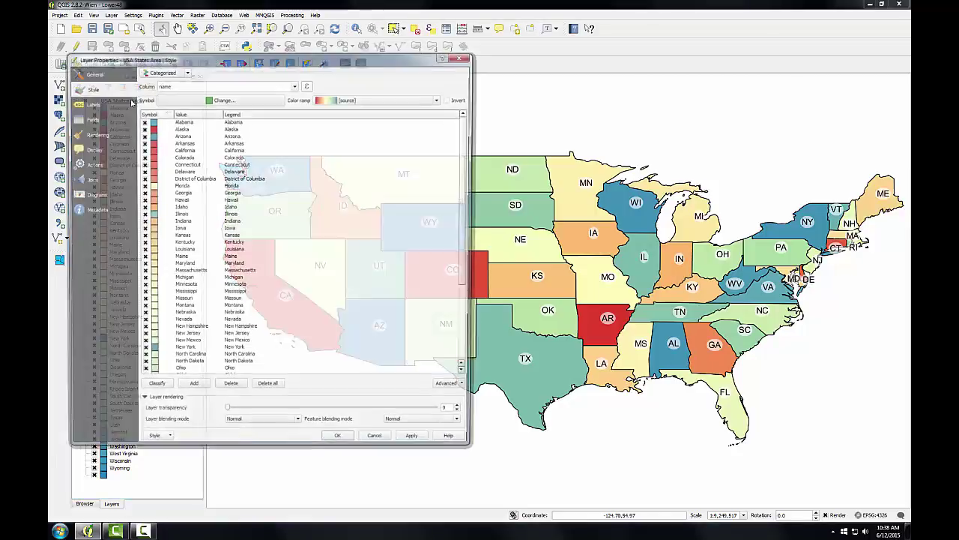
{"action": "left_click", "coordinate": [93, 73]}
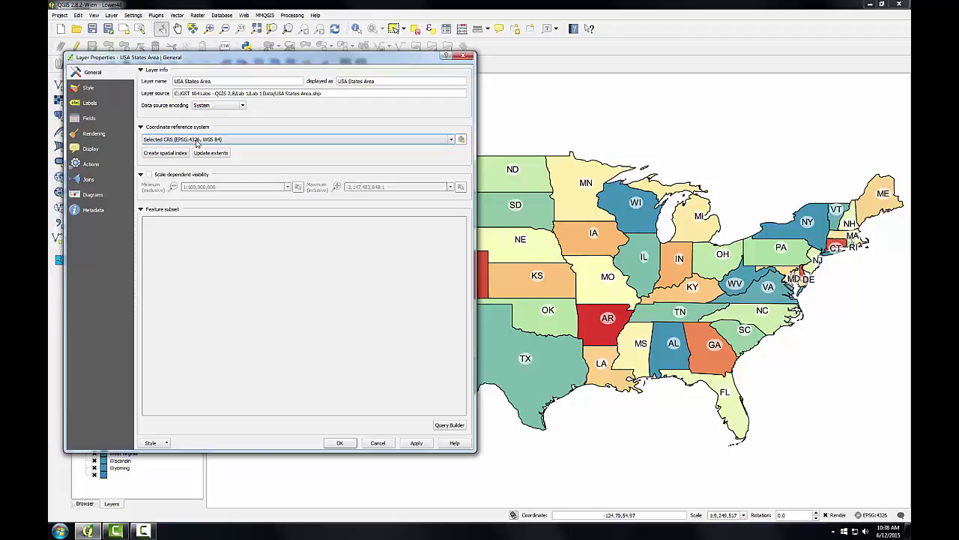
{"action": "left_click", "coordinate": [465, 58]}
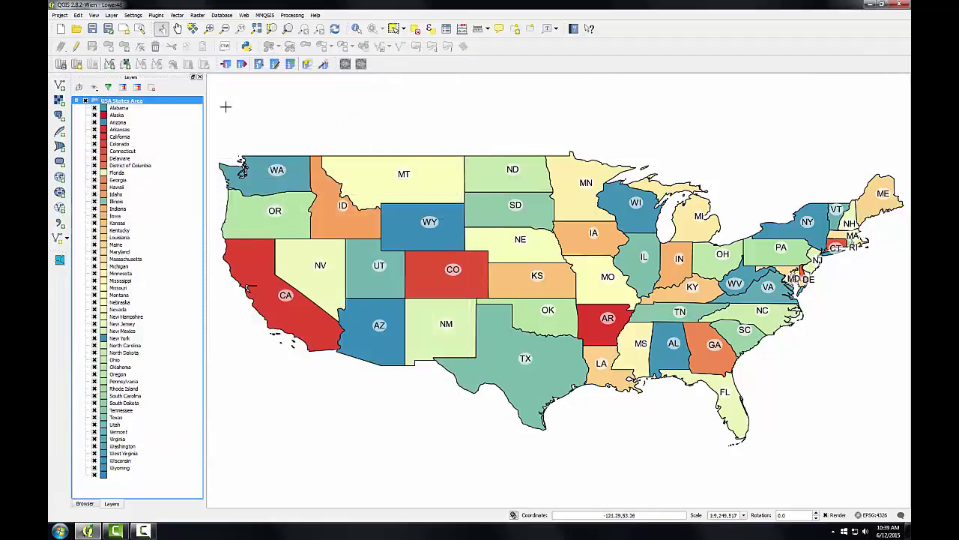
Review the project's coordinate reference system in Project Properties.
{"action": "left_click", "coordinate": [59, 17]}
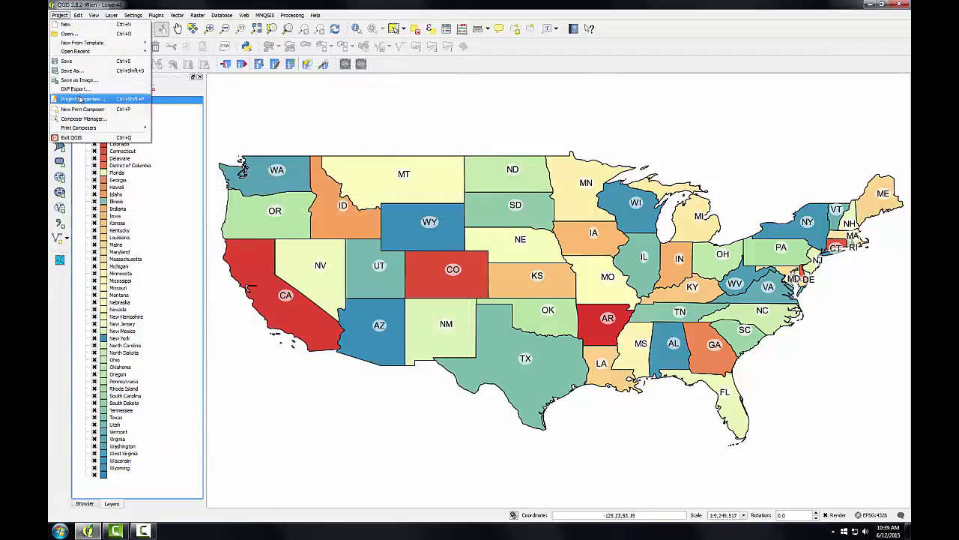
{"action": "left_click", "coordinate": [82, 96]}
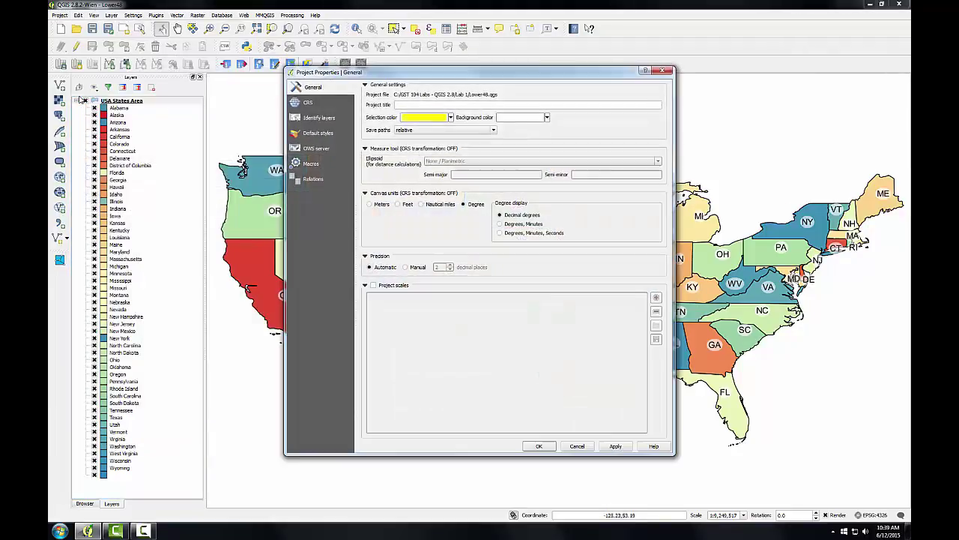
{"action": "left_click", "coordinate": [314, 103]}
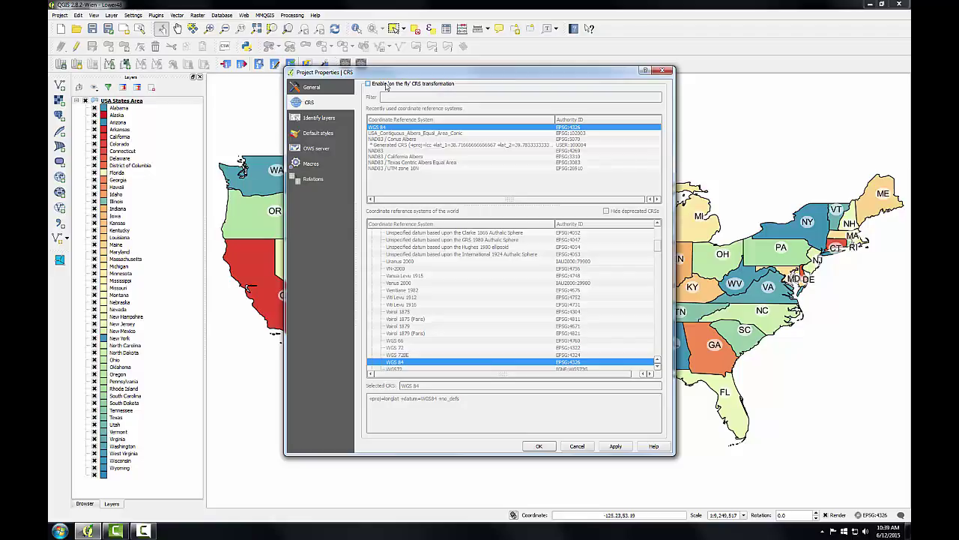
{"action": "left_click", "coordinate": [662, 71]}
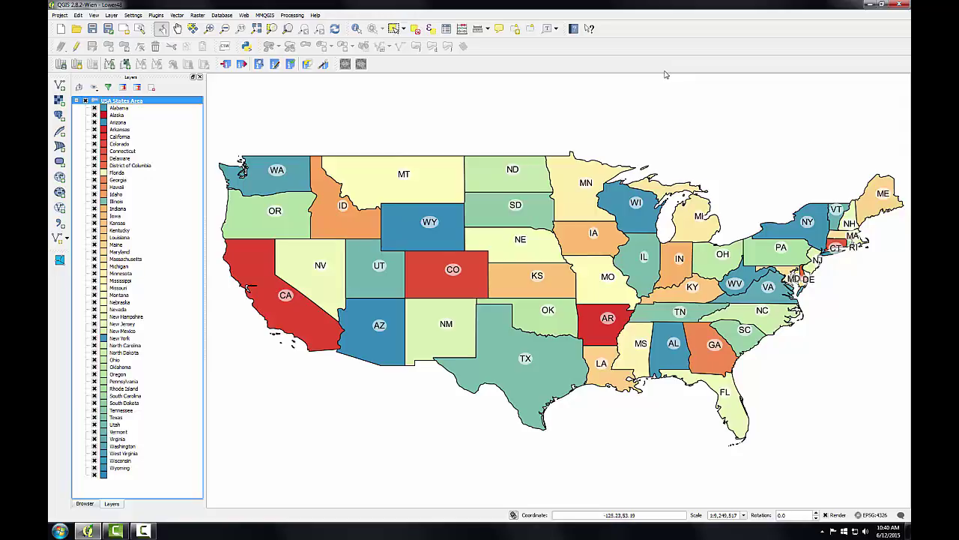
Save the states layer as USA States Area AlbersLower48.shp in the Lab 1 Data folder.
{"action": "right_click", "coordinate": [139, 102]}
{"action": "left_click", "coordinate": [167, 203]}
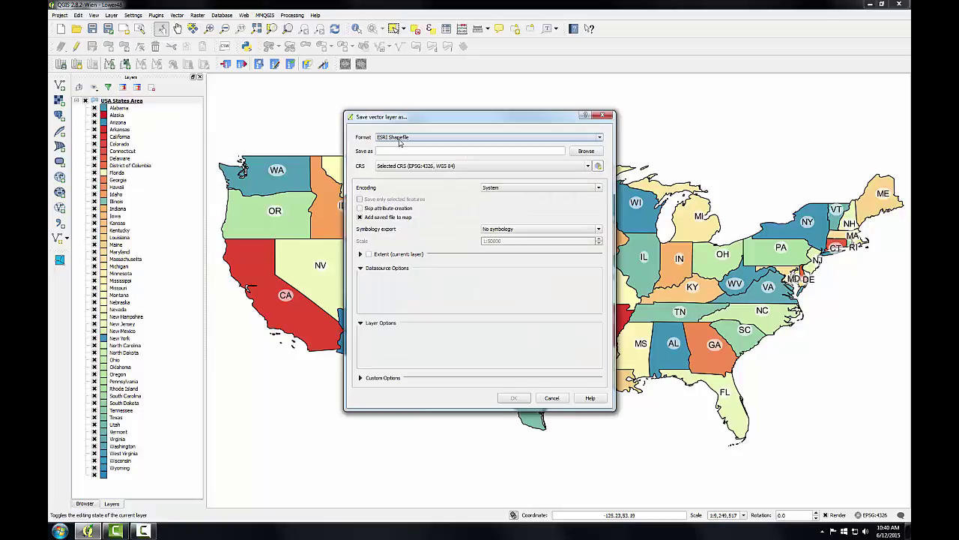
{"action": "left_click", "coordinate": [577, 152]}
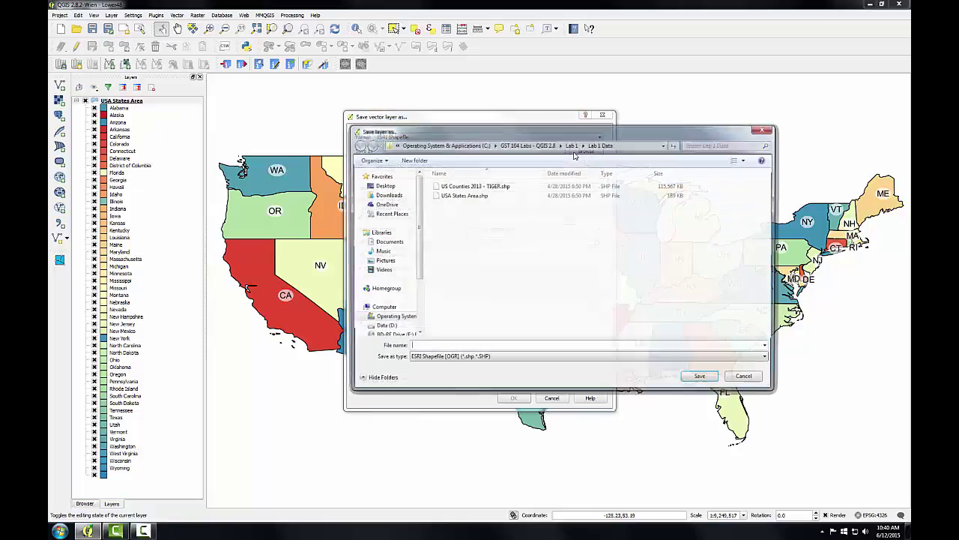
{"action": "type", "text": "USA States Area.shp"}
{"action": "type", "text": "Albers"}
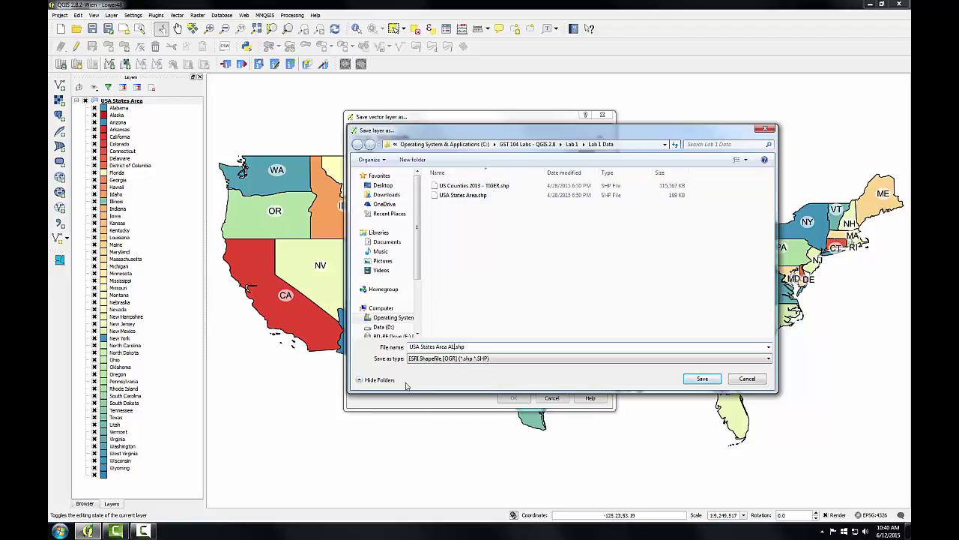
{"action": "type", "text": "Lower48"}
{"action": "left_click", "coordinate": [702, 378]}
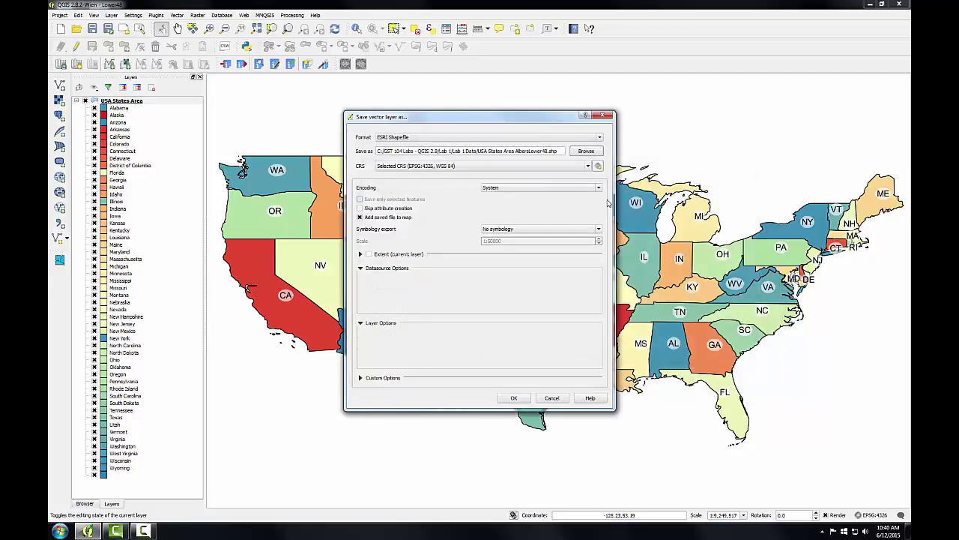
{"action": "left_click", "coordinate": [599, 167]}
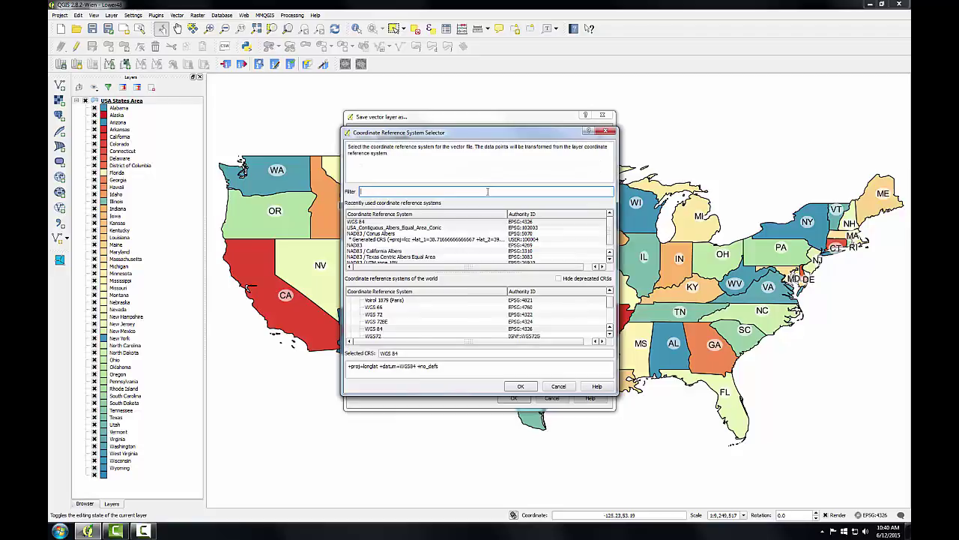
Export the layer with output CRS USA_Contiguous_Albers_Equal_Area_Conic, found by filtering for 102003.
{"action": "type", "text": "102003"}
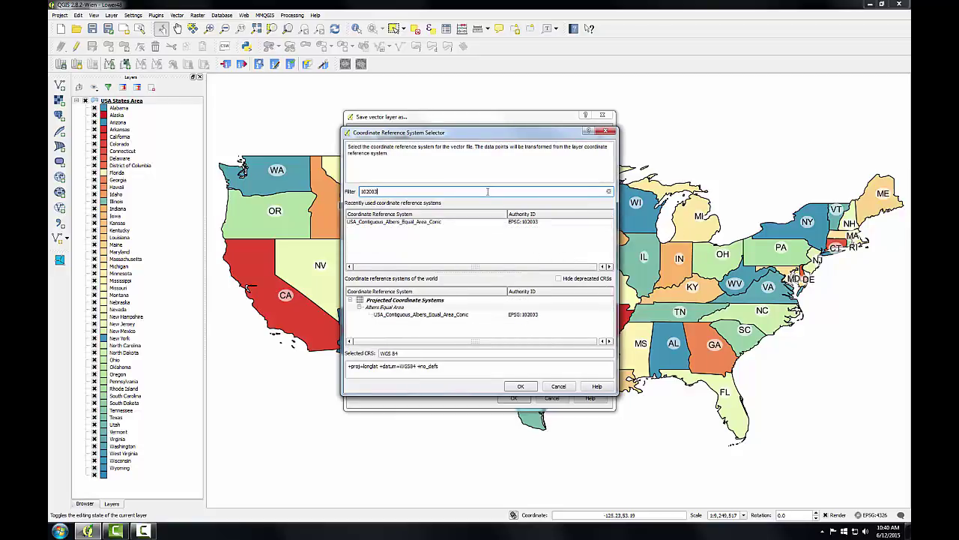
{"action": "left_click", "coordinate": [439, 315]}
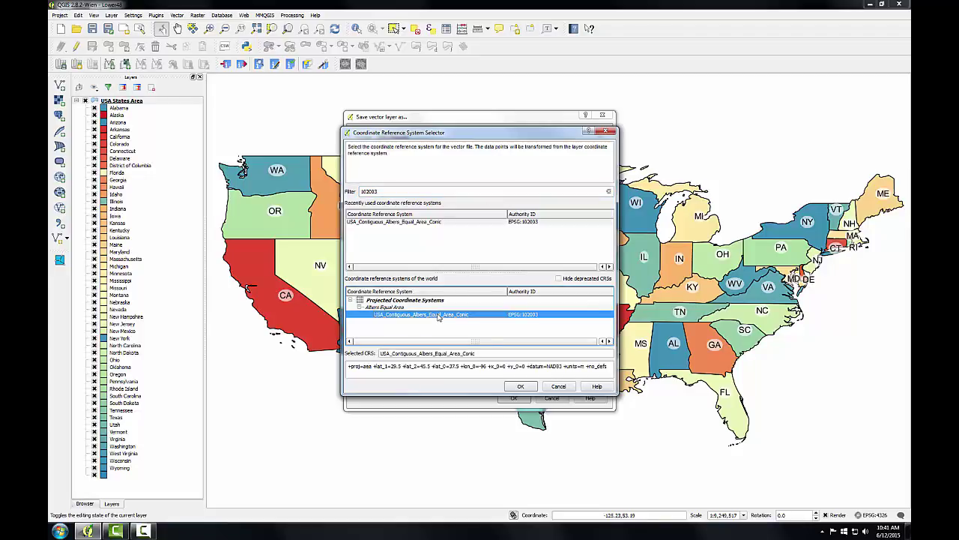
{"action": "left_click", "coordinate": [520, 386]}
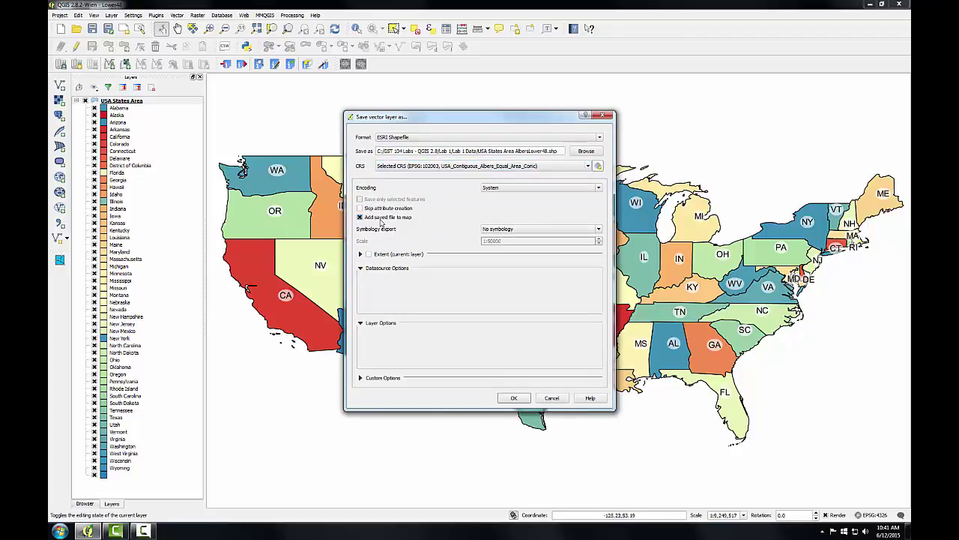
{"action": "left_click", "coordinate": [516, 398]}
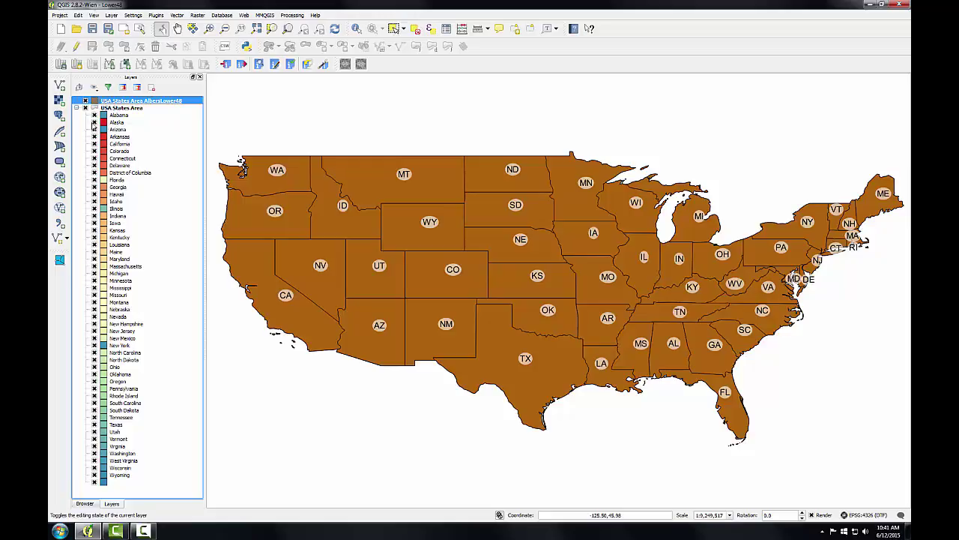
Copy the USA States Area style and paste it onto the AlbersLower48 layer.
{"action": "right_click", "coordinate": [112, 109]}
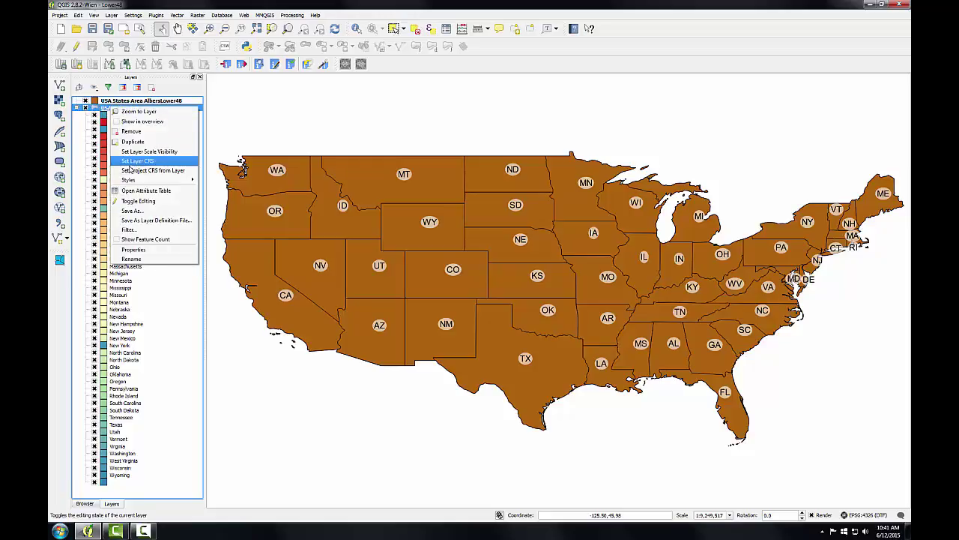
{"action": "mouse_move", "coordinate": [133, 181]}
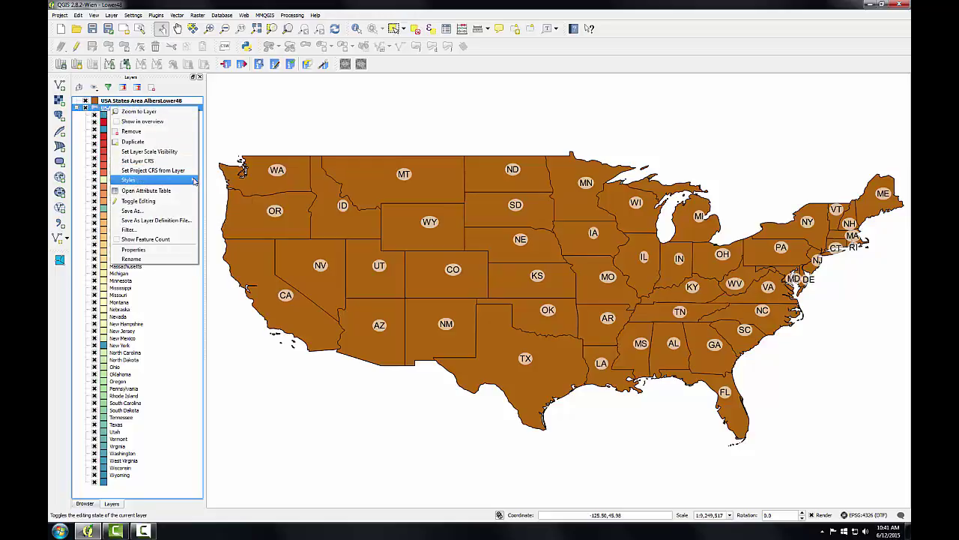
{"action": "left_click", "coordinate": [213, 184]}
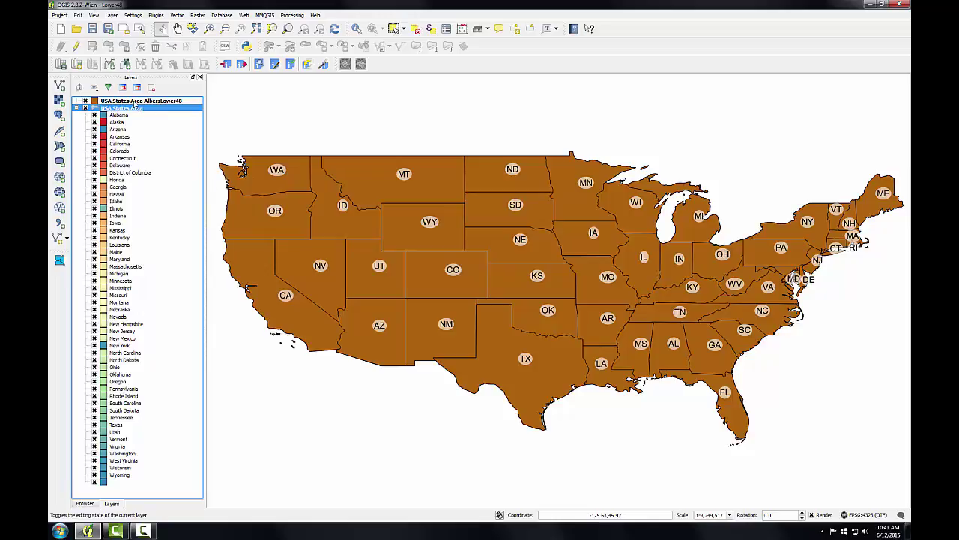
{"action": "right_click", "coordinate": [135, 103]}
{"action": "mouse_move", "coordinate": [151, 174]}
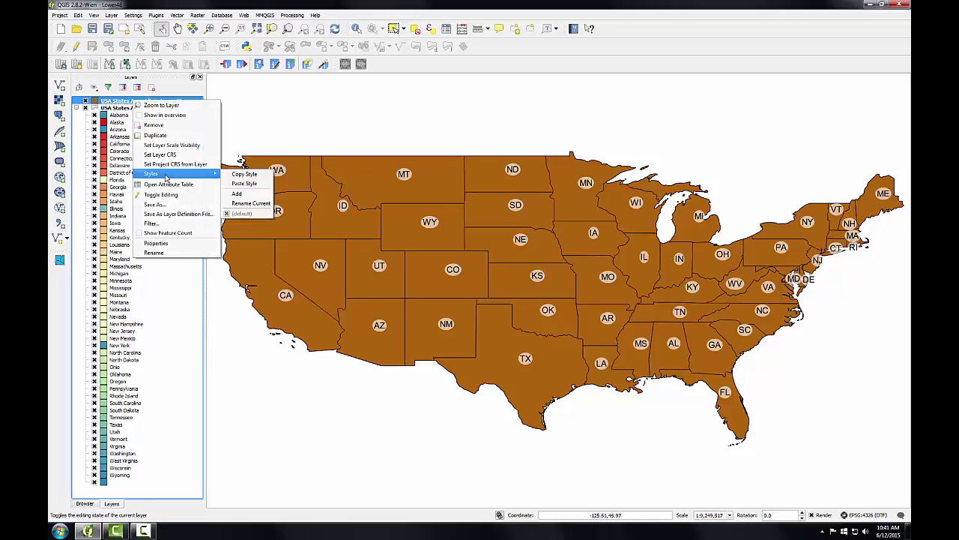
{"action": "left_click", "coordinate": [235, 184]}
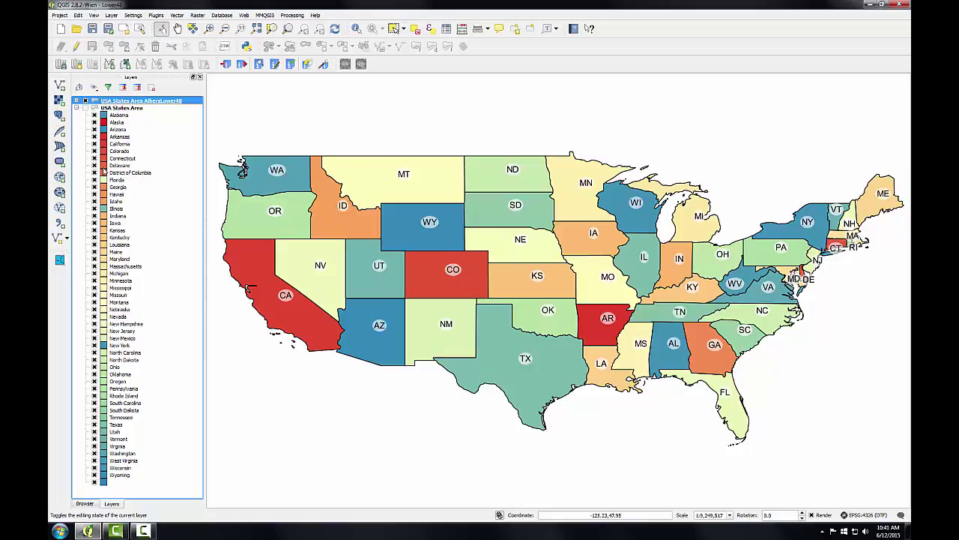
Remove the original USA States Area layer, then expand and select AlbersLower48's categories.
{"action": "right_click", "coordinate": [135, 108]}
{"action": "left_click", "coordinate": [148, 131]}
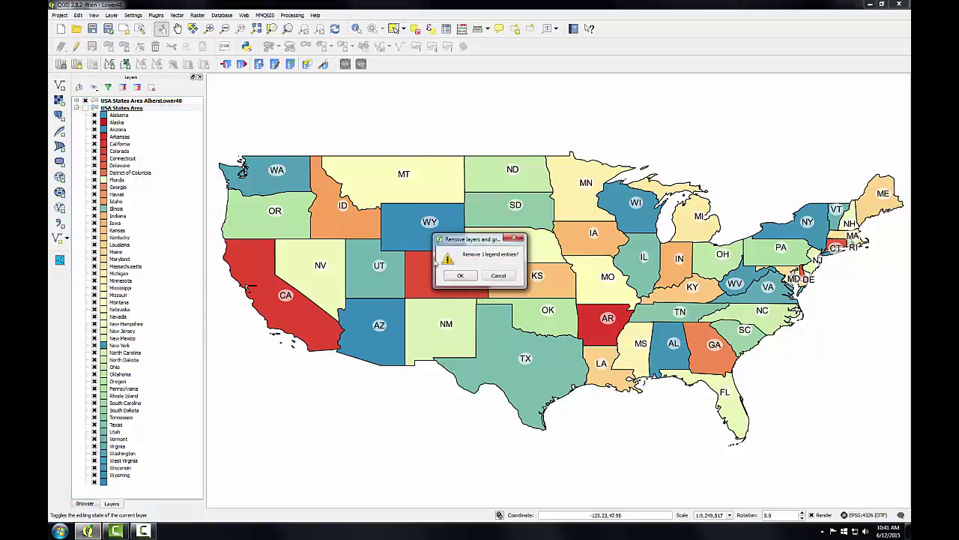
{"action": "key", "text": "Return"}
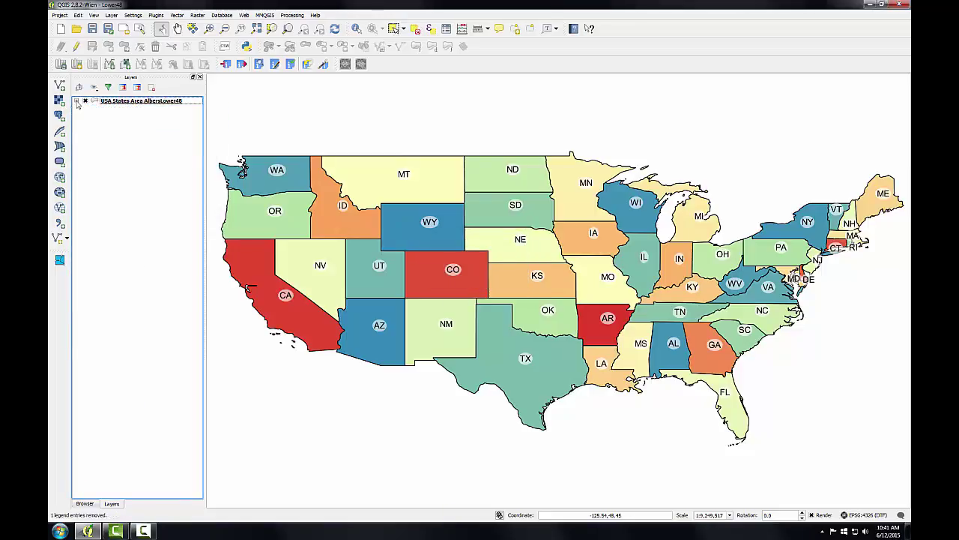
{"action": "left_click", "coordinate": [76, 100]}
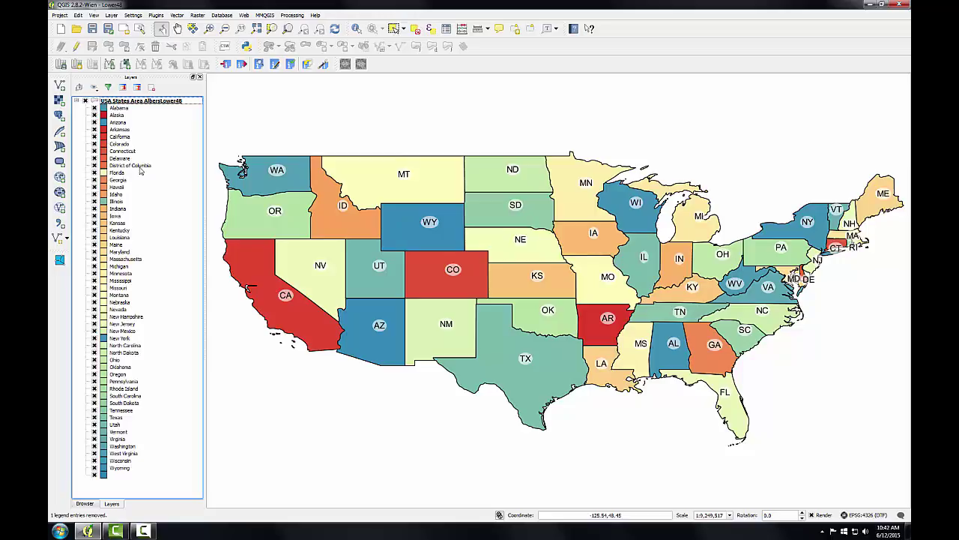
{"action": "left_click", "coordinate": [112, 101]}
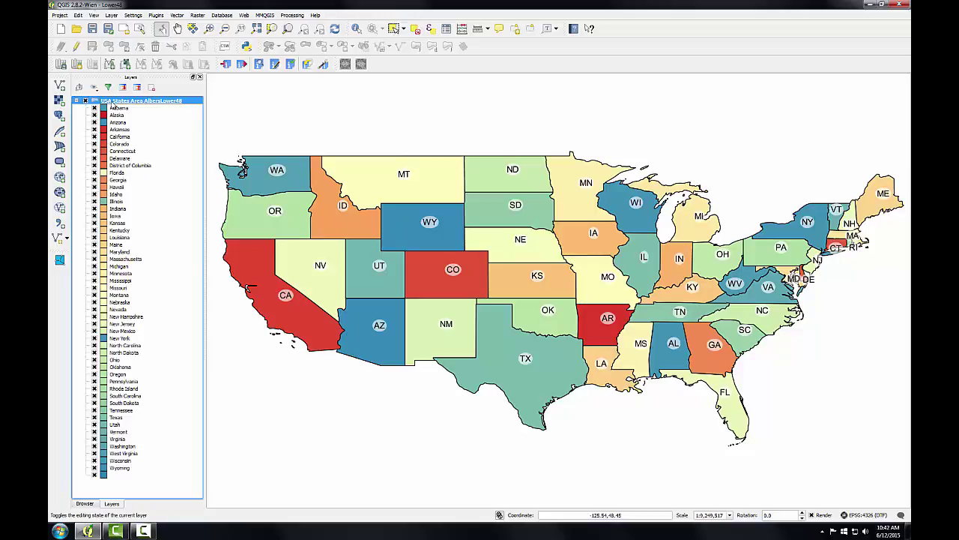
Set the project CRS from the AlbersLower48 layer and zoom in on the states.
{"action": "right_click", "coordinate": [112, 102]}
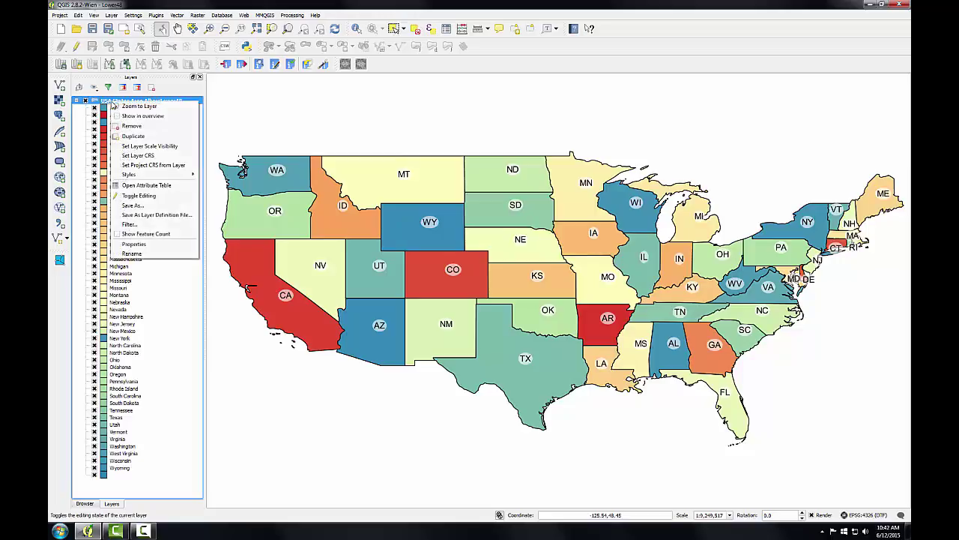
{"action": "left_click", "coordinate": [134, 165]}
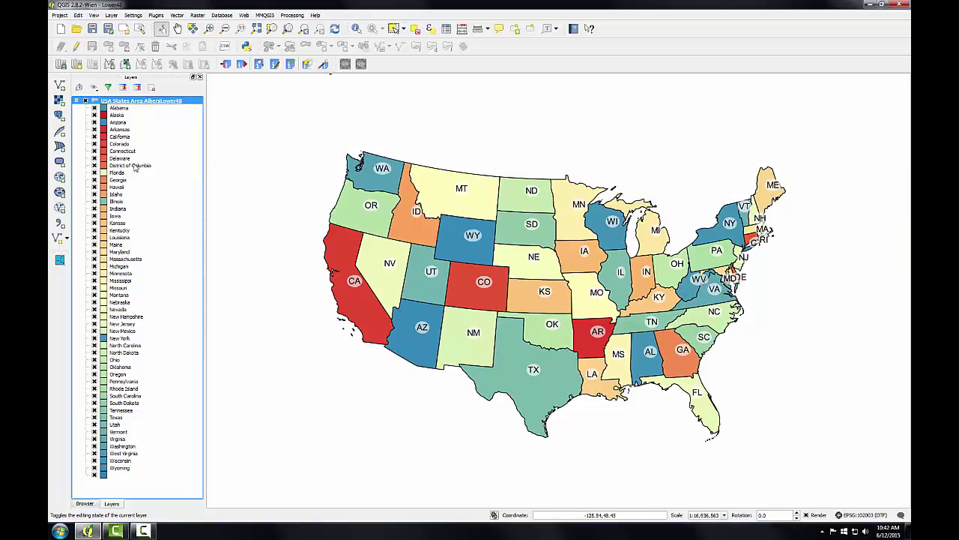
{"action": "left_click", "coordinate": [209, 29]}
{"action": "left_click_drag", "start_coordinate": [318, 136], "coordinate": [817, 465]}
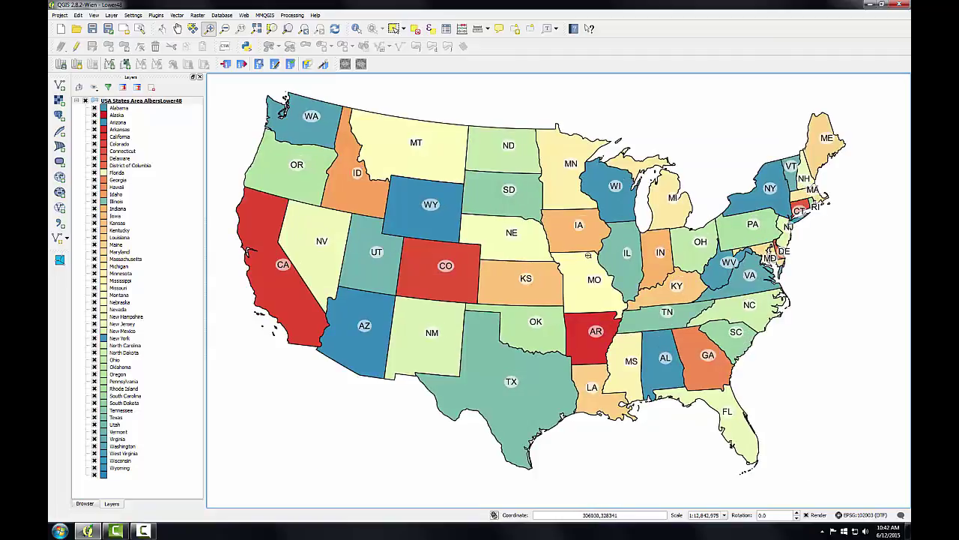